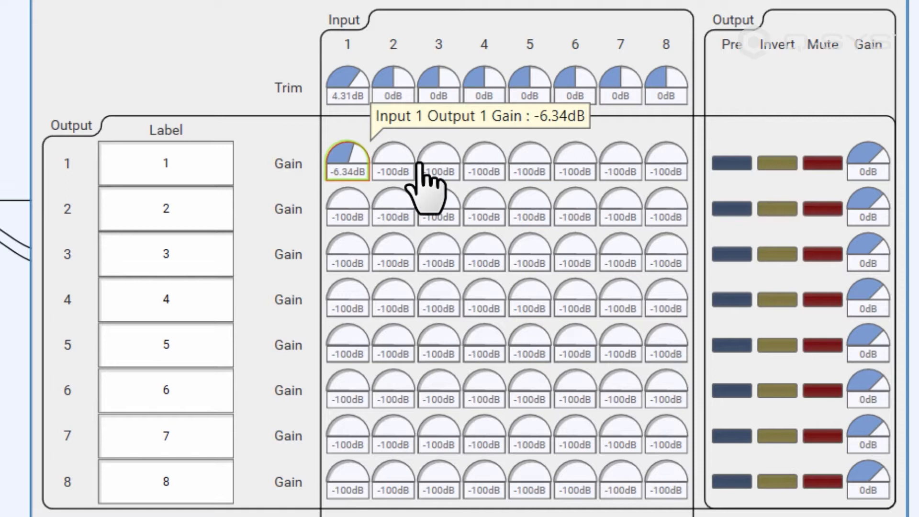
Step: Set input 1's gain to 0 dB for output 1 and -10 dB for output 2, and lower its input fader to about -6.09 dB
{"action": "type", "text": "0"}
{"action": "key", "text": "Return"}
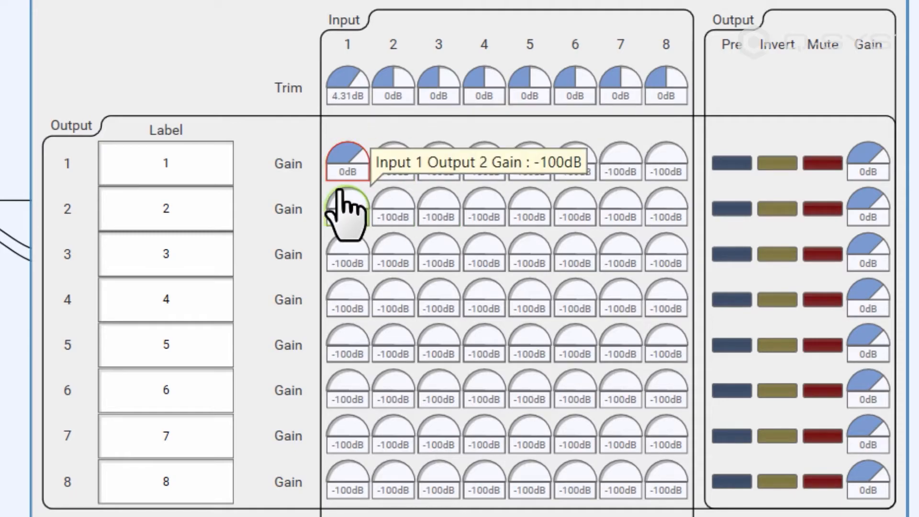
{"action": "left_click_drag", "start_coordinate": [343, 199], "coordinate": [386, 190]}
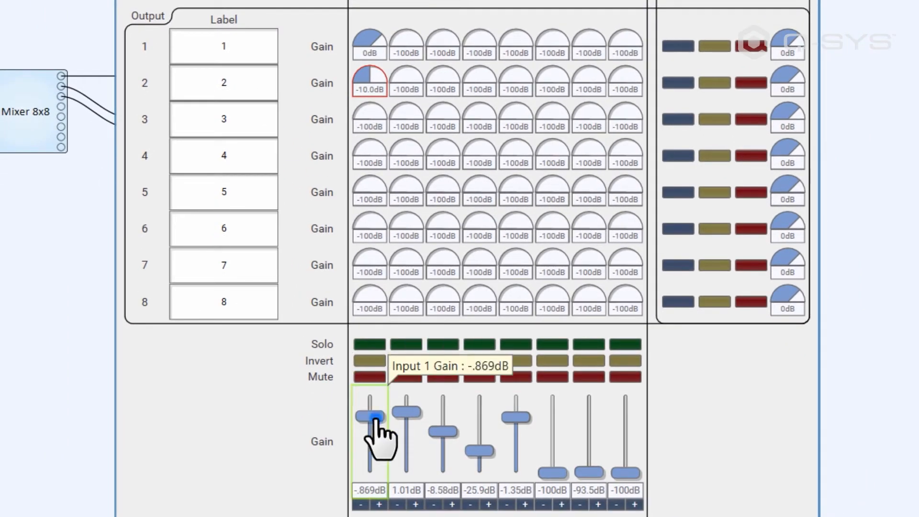
{"action": "left_click_drag", "start_coordinate": [376, 418], "coordinate": [378, 430]}
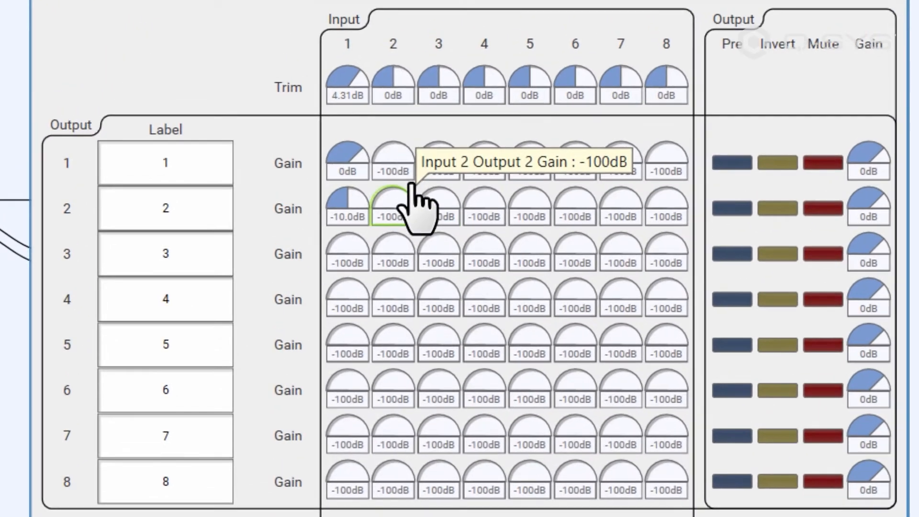
Step: Set the input 2 gain for output 1 to 0 dB and copy that value to inputs 3 and 4 of the same output
{"action": "type", "text": "0"}
{"action": "key", "text": "Return"}
{"action": "left_click", "coordinate": [403, 164]}
{"action": "key", "text": "ctrl+c"}
{"action": "left_click", "coordinate": [448, 164]}
{"action": "key", "text": "ctrl+v"}
{"action": "left_click", "coordinate": [484, 166]}
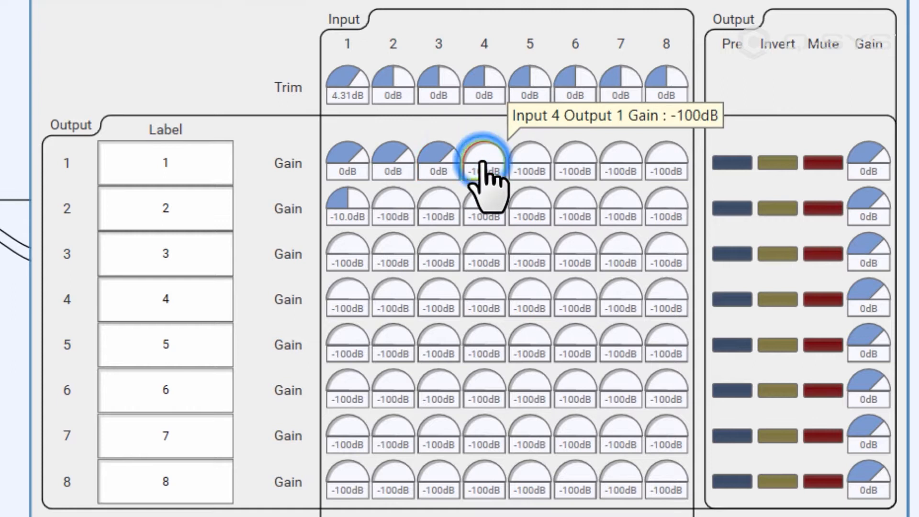
{"action": "key", "text": "ctrl+v"}
Step: Paste the 0 dB gain into output 2 for inputs 2 to 4, and into outputs 1 and 2 for input 5
{"action": "left_click", "coordinate": [407, 205]}
{"action": "key", "text": "ctrl+v"}
{"action": "left_click", "coordinate": [438, 207]}
{"action": "key", "text": "ctrl+v"}
{"action": "left_click", "coordinate": [486, 209]}
{"action": "key", "text": "ctrl+v"}
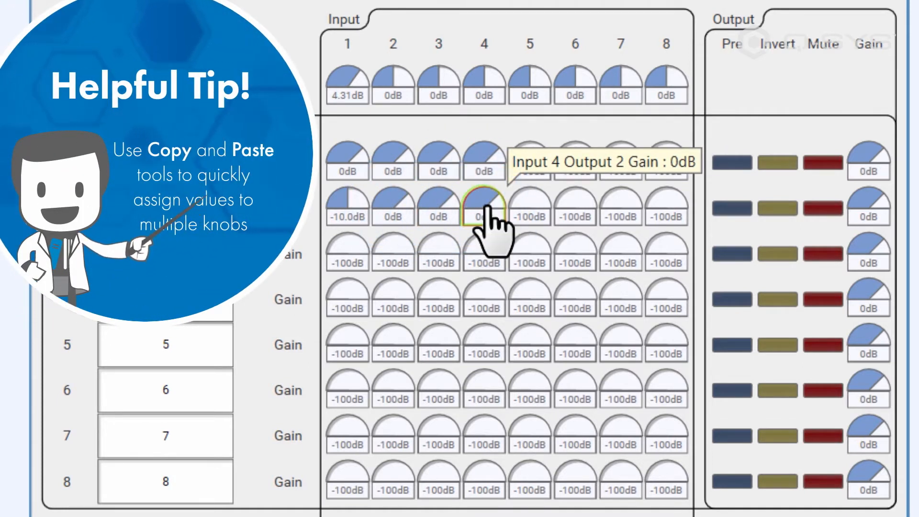
{"action": "left_click", "coordinate": [530, 163]}
{"action": "key", "text": "ctrl+v"}
{"action": "left_click", "coordinate": [532, 207]}
{"action": "key", "text": "ctrl+v"}
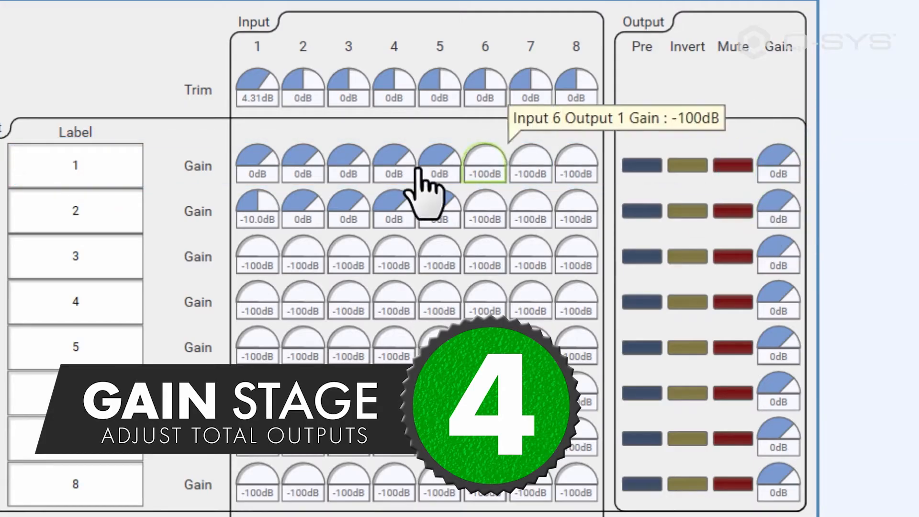
Step: Label the first three mixer outputs Soundbar, Loudspeaker 1 and Loudspeaker 2
{"action": "left_click", "coordinate": [90, 166]}
{"action": "type", "text": "Soundbar"}
{"action": "left_click", "coordinate": [103, 222]}
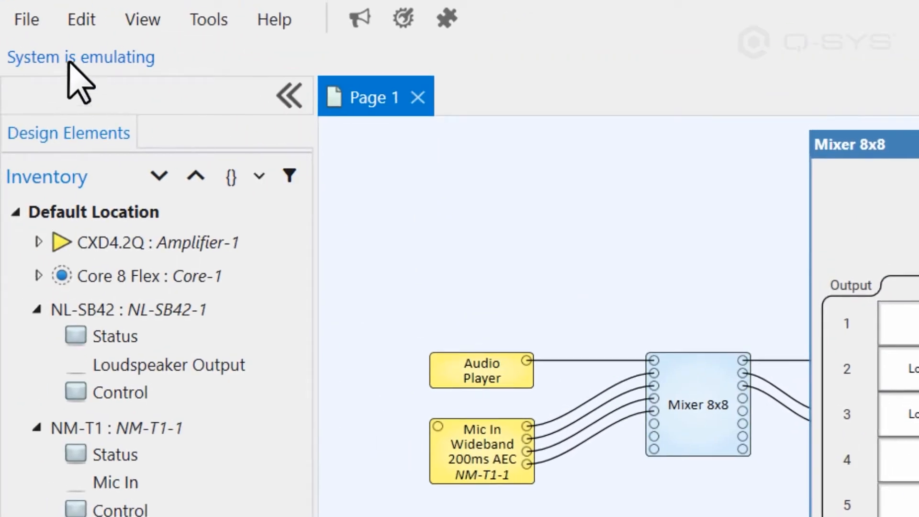
Step: Disconnect from emulation and set the mixer's mono input count to 5 and mono output count to 3
{"action": "left_click", "coordinate": [24, 28]}
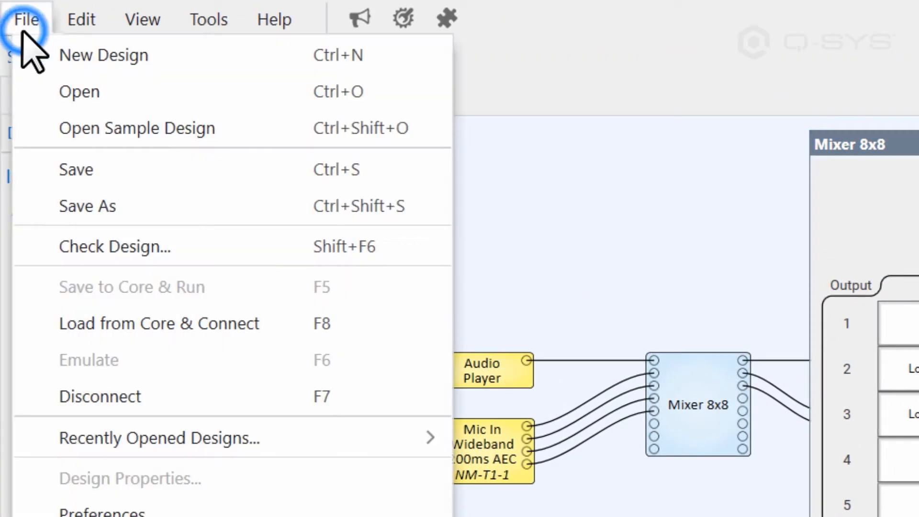
{"action": "left_click", "coordinate": [284, 396]}
{"action": "left_click", "coordinate": [689, 401]}
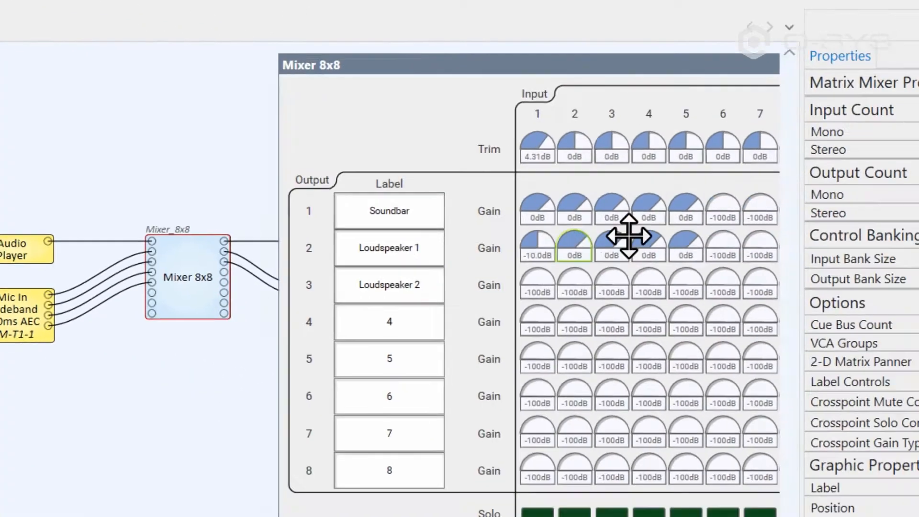
{"action": "left_click", "coordinate": [817, 117]}
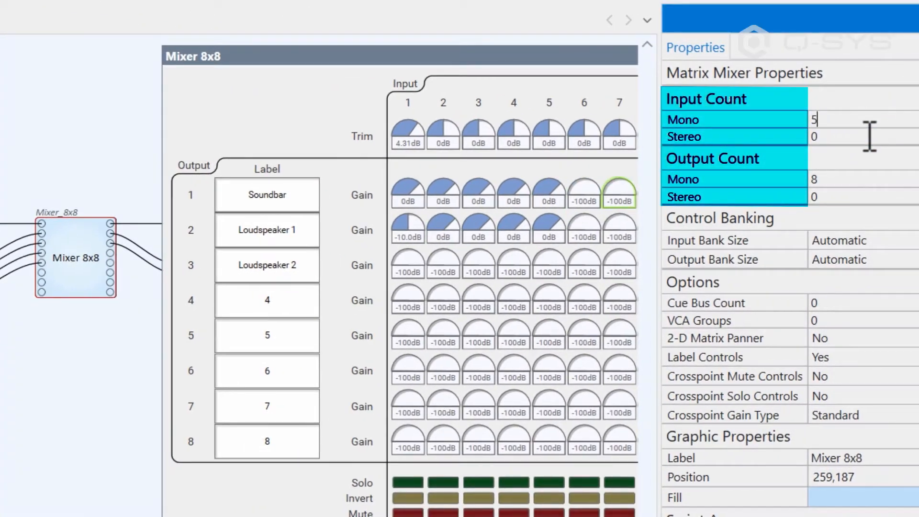
{"action": "key", "text": "Return"}
{"action": "left_click", "coordinate": [855, 175]}
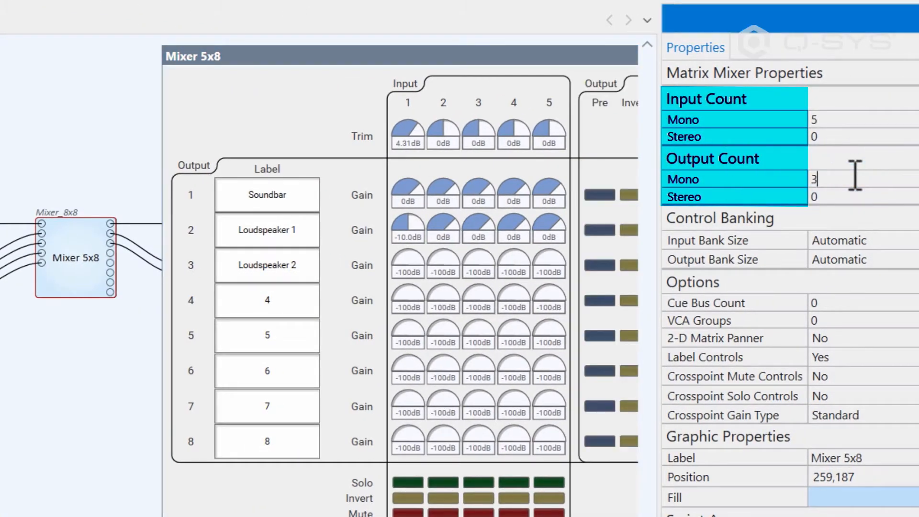
{"action": "key", "text": "Return"}
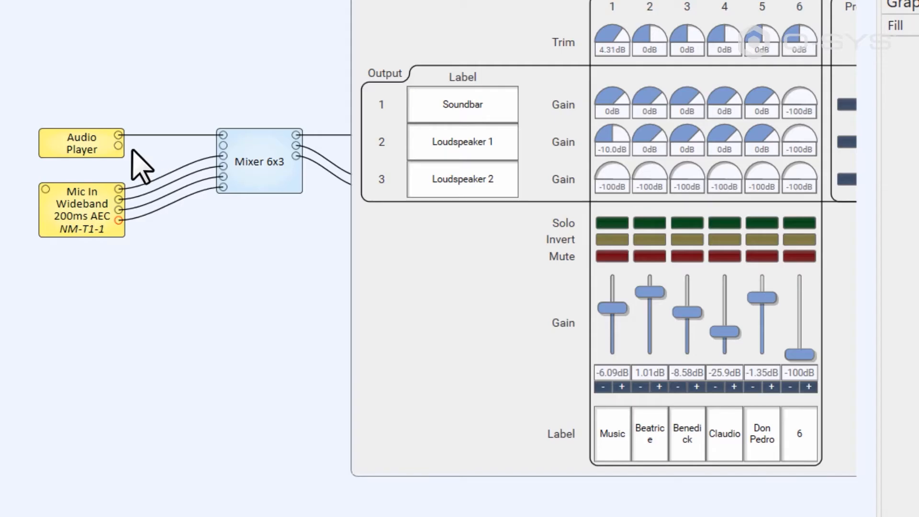
Step: Wire the Audio Player's second output to the mixer's second input, and set the mixer's stereo input count to 1
{"action": "left_click_drag", "start_coordinate": [199, 146], "coordinate": [234, 146]}
{"action": "left_click", "coordinate": [162, 163]}
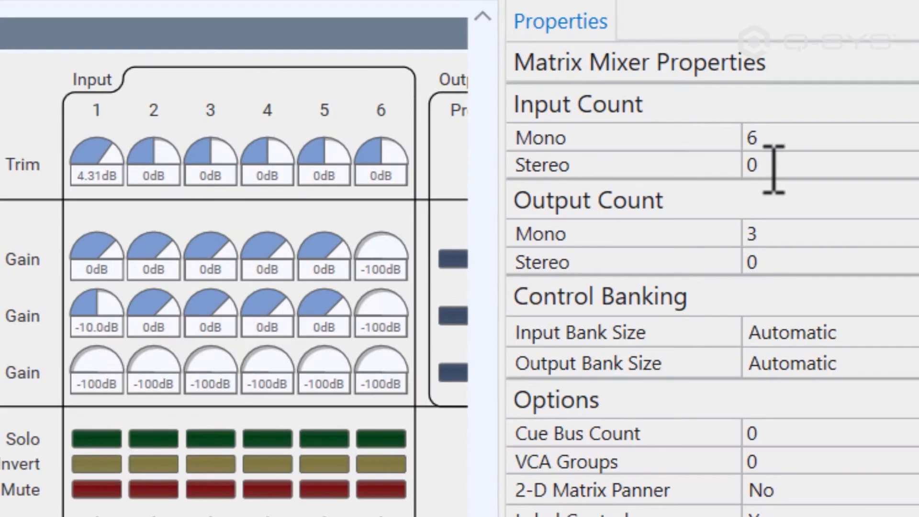
{"action": "left_click", "coordinate": [778, 165]}
{"action": "type", "text": "1"}
{"action": "key", "text": "Return"}
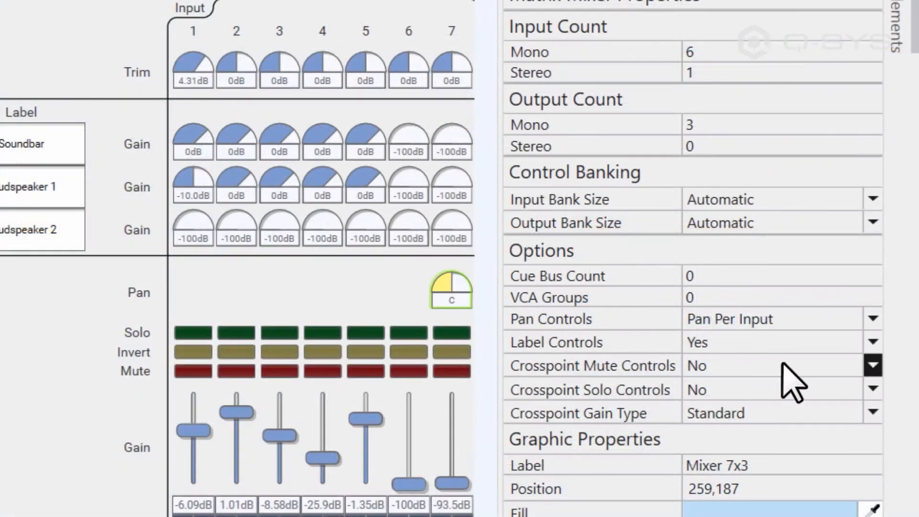
Step: Enable the mixer's crosspoint mute and solo controls and set its pan controls to Pan Per Crosspoint
{"action": "left_click", "coordinate": [785, 365]}
{"action": "left_click", "coordinate": [788, 390]}
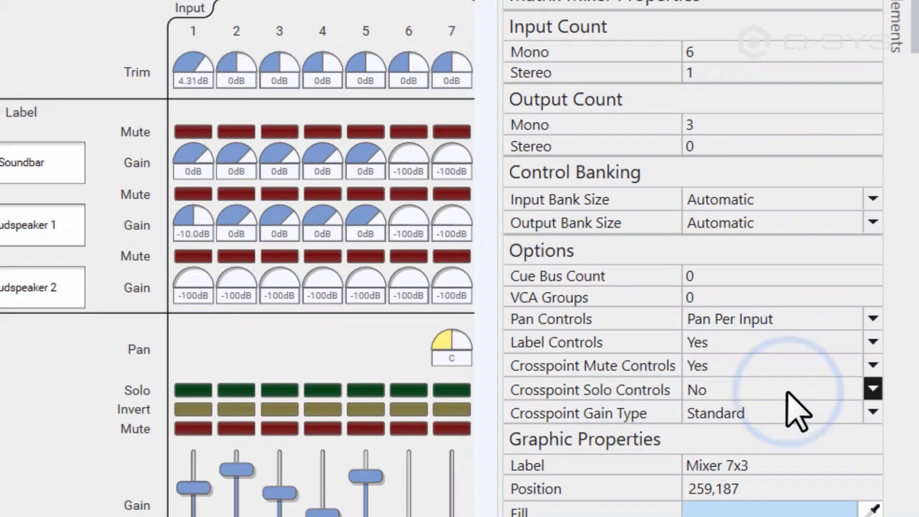
{"action": "left_click", "coordinate": [791, 393]}
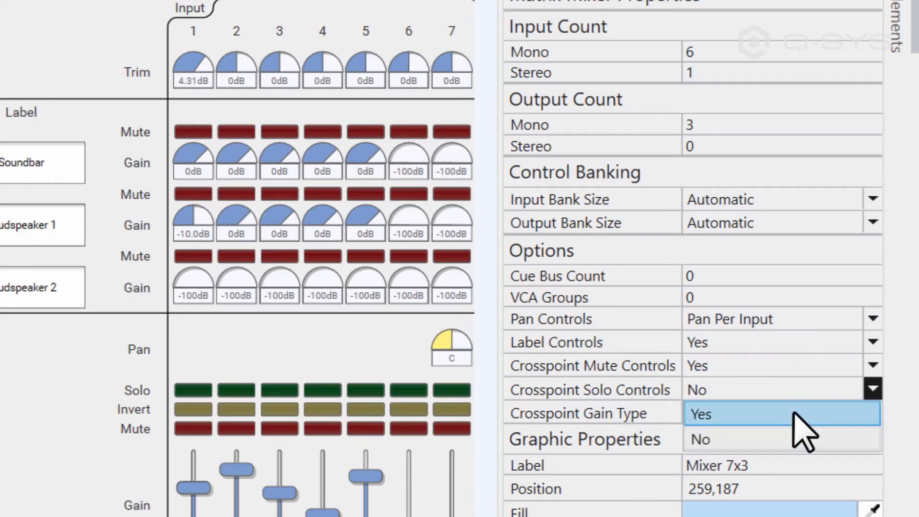
{"action": "left_click", "coordinate": [795, 414]}
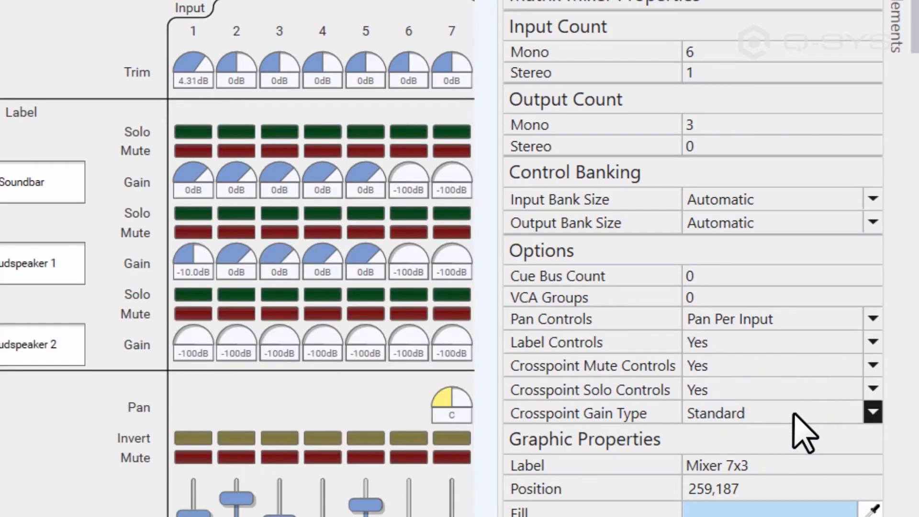
{"action": "left_click", "coordinate": [805, 320]}
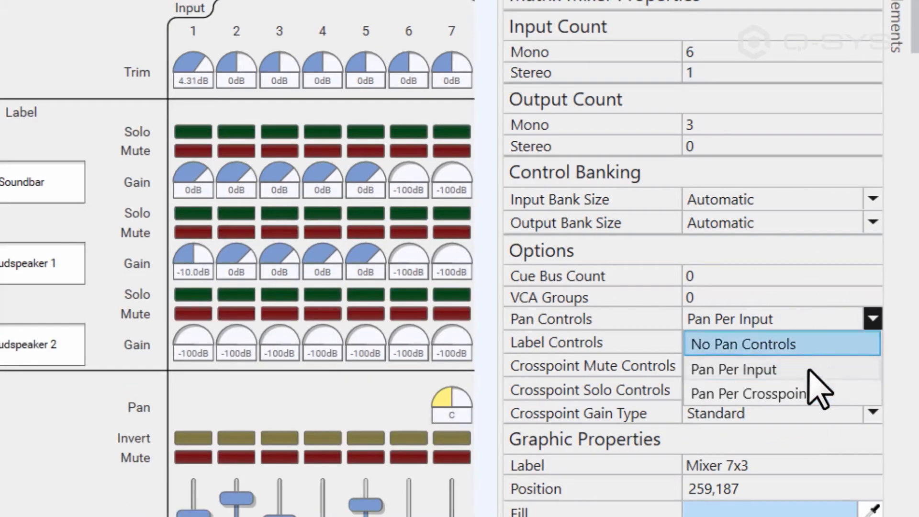
{"action": "left_click", "coordinate": [821, 394]}
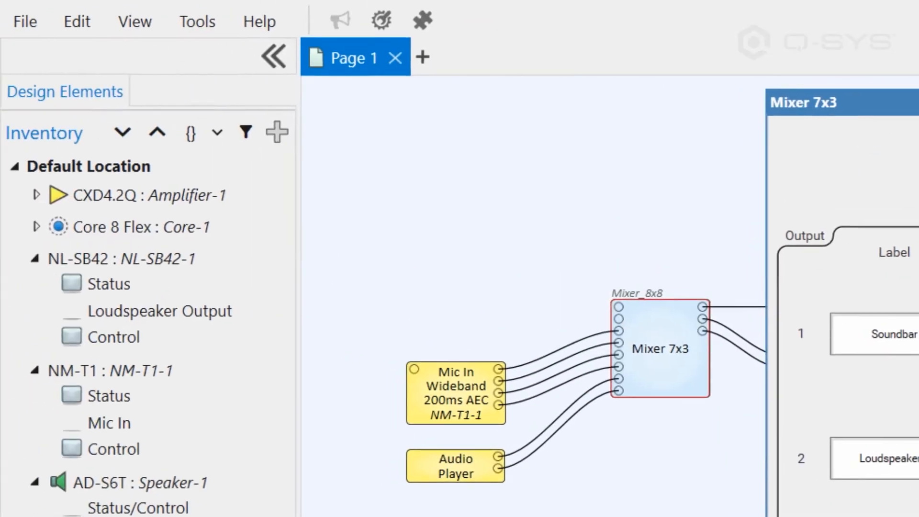
Step: Emulate the design and mute input 3 at its crosspoint with the Loudspeaker 1 output
{"action": "left_click", "coordinate": [25, 21]}
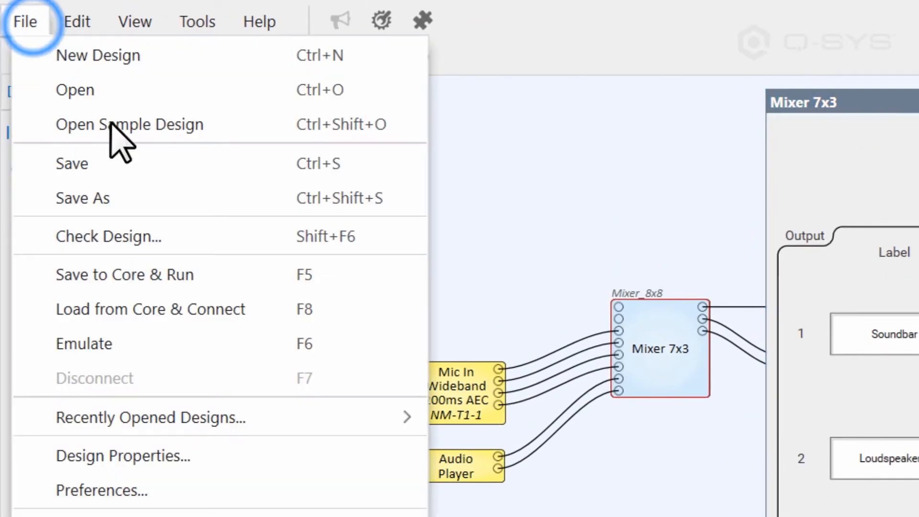
{"action": "left_click", "coordinate": [292, 344]}
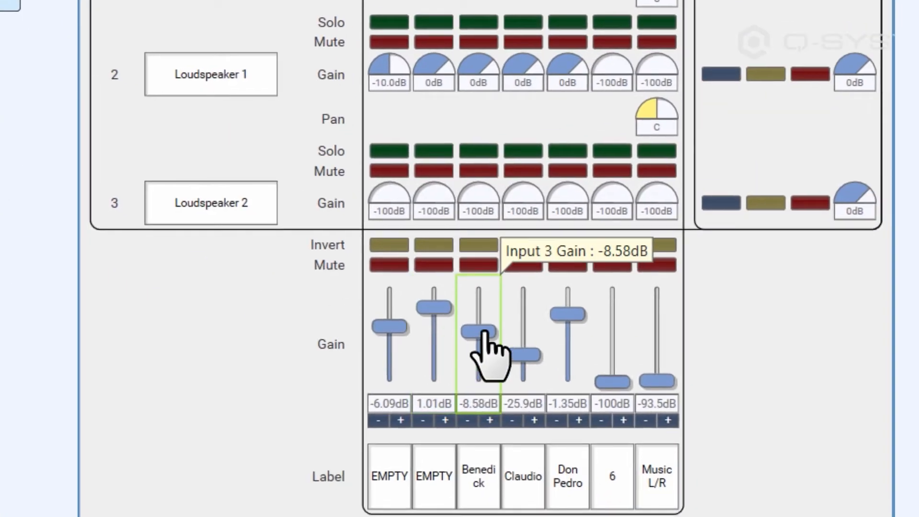
{"action": "left_click", "coordinate": [485, 42]}
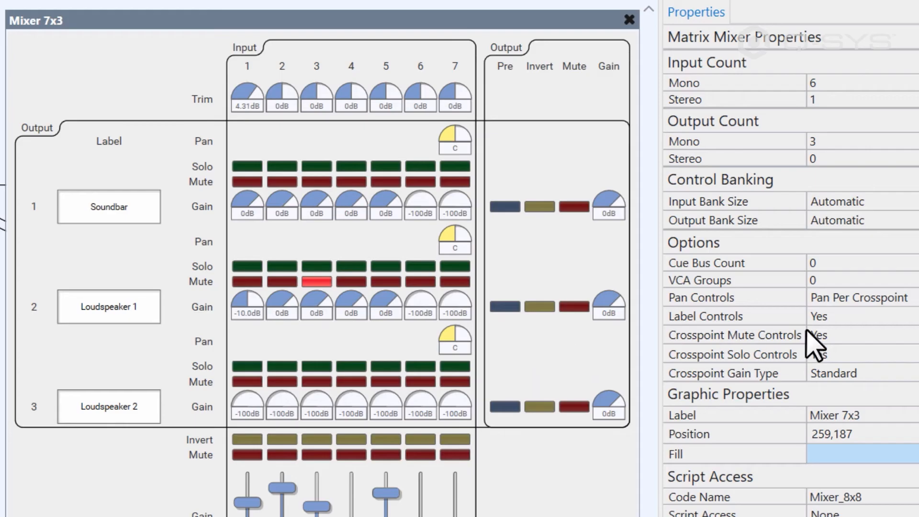
Step: Set the mixer's pan controls to No Pan Controls and disable its crosspoint mute and solo controls
{"action": "left_click", "coordinate": [878, 313]}
{"action": "left_click", "coordinate": [878, 320]}
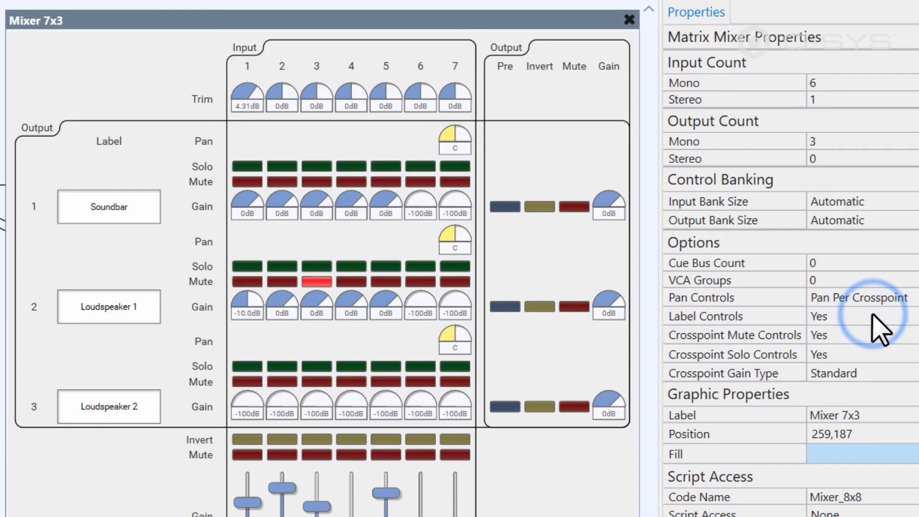
{"action": "left_click", "coordinate": [876, 336]}
{"action": "left_click", "coordinate": [876, 373]}
{"action": "left_click", "coordinate": [876, 353]}
{"action": "left_click", "coordinate": [878, 383]}
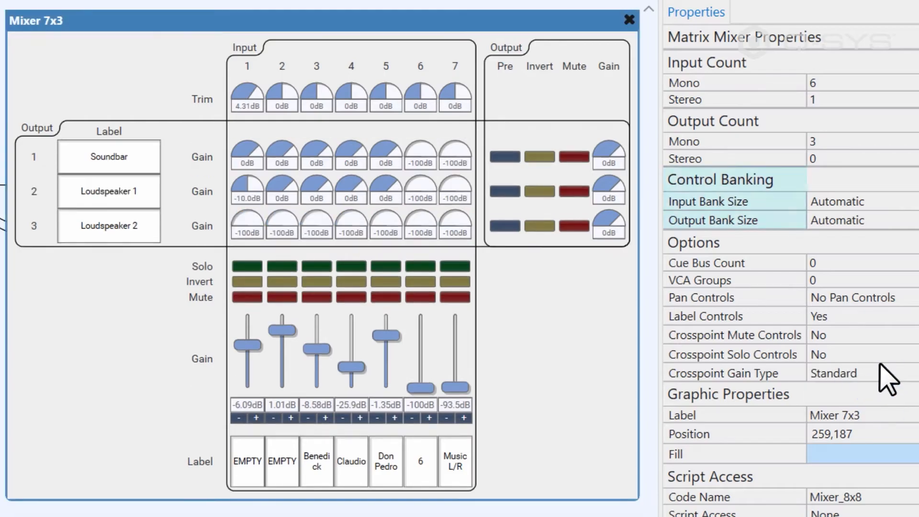
Step: Set the mixer's input bank size to 16 Channels and its mono input count to 17
{"action": "left_click", "coordinate": [886, 204]}
{"action": "left_click", "coordinate": [886, 220]}
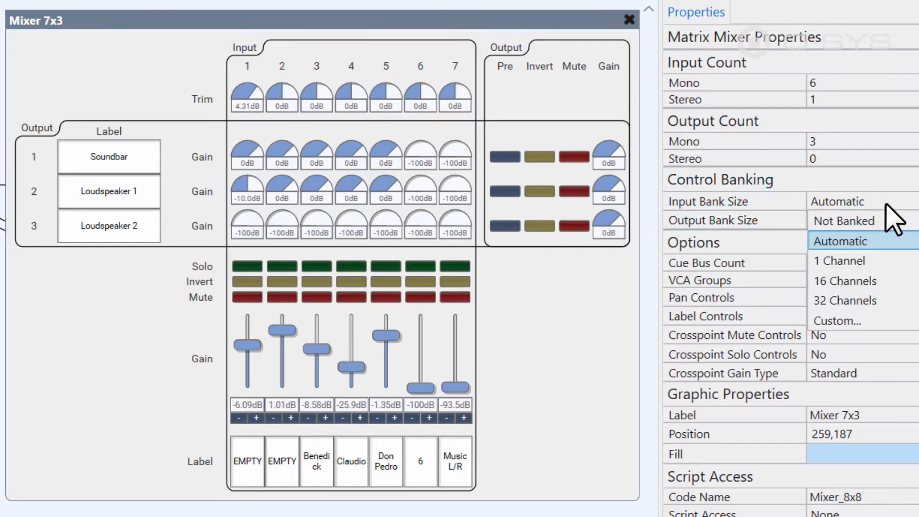
{"action": "left_click", "coordinate": [903, 279]}
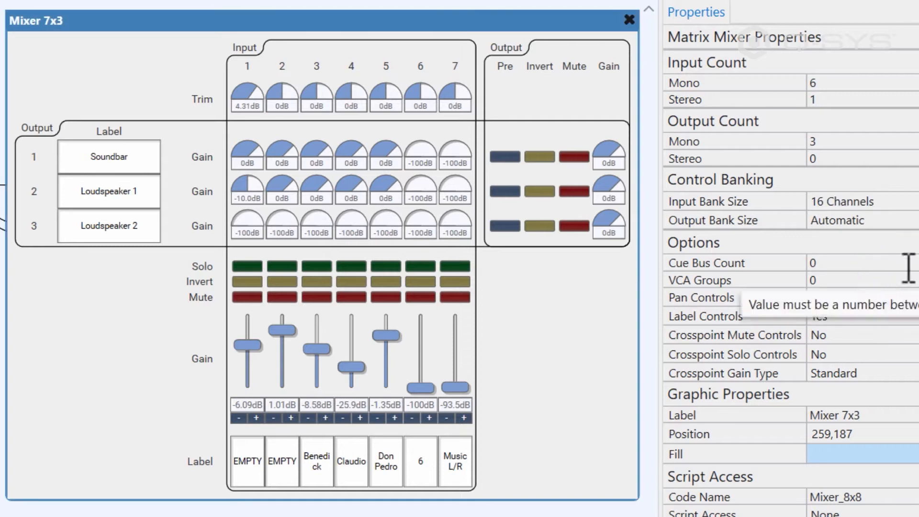
{"action": "left_click", "coordinate": [887, 89]}
{"action": "type", "text": "1"}
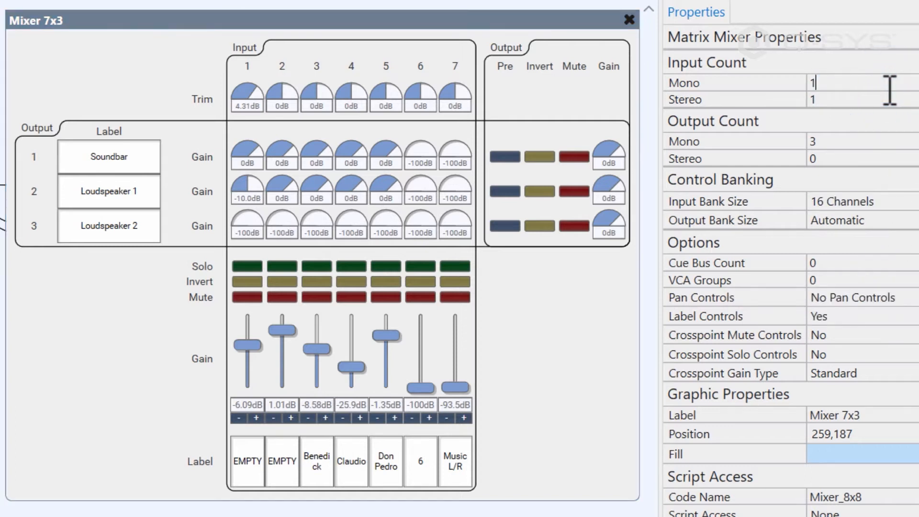
{"action": "type", "text": "7"}
{"action": "key", "text": "Return"}
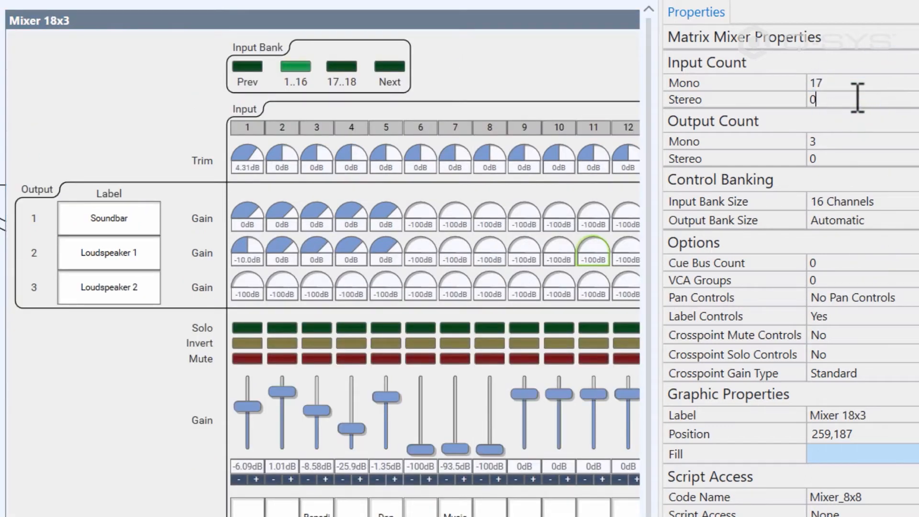
Step: Set the mixer's stereo input count to 0 and show the input bank holding channel 17
{"action": "left_click", "coordinate": [857, 98]}
{"action": "type", "text": "0"}
{"action": "key", "text": "Return"}
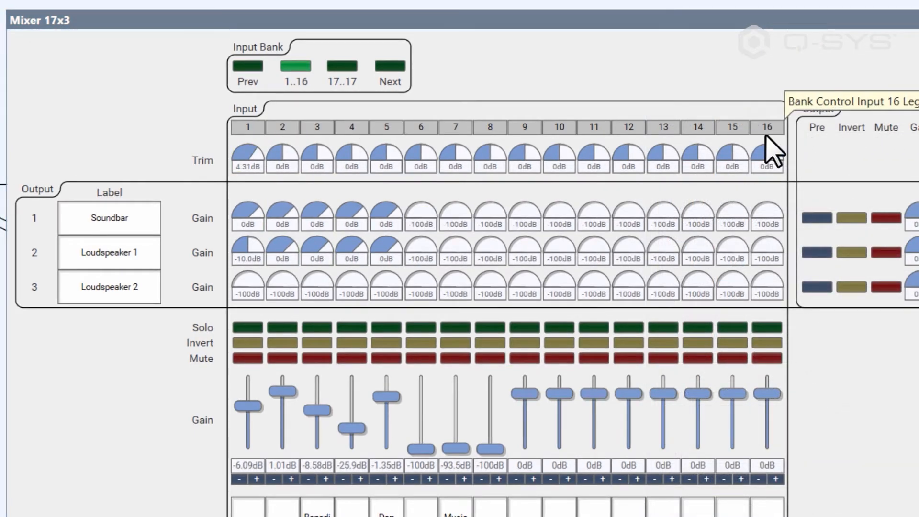
{"action": "left_click", "coordinate": [346, 67]}
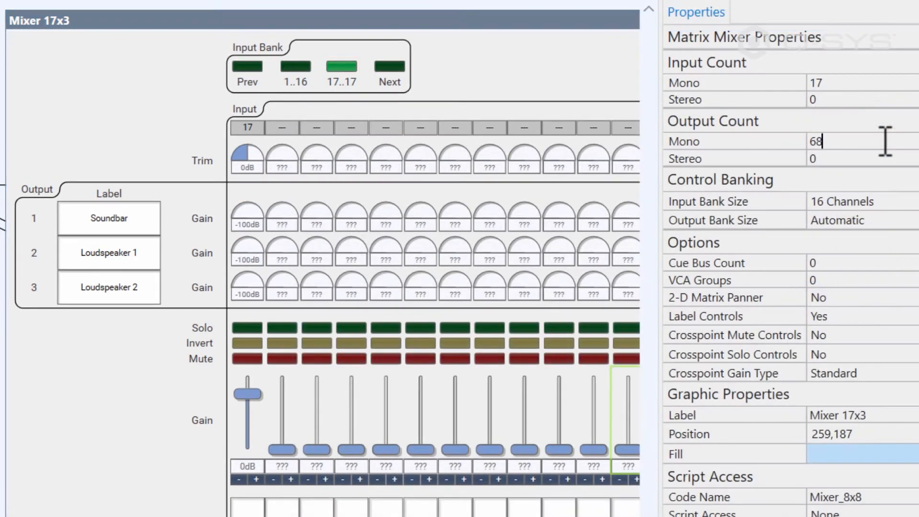
Step: Set the mixer's mono output count to 68 and its output bank size to 32 Channels
{"action": "key", "text": "Return"}
{"action": "left_click", "coordinate": [906, 221]}
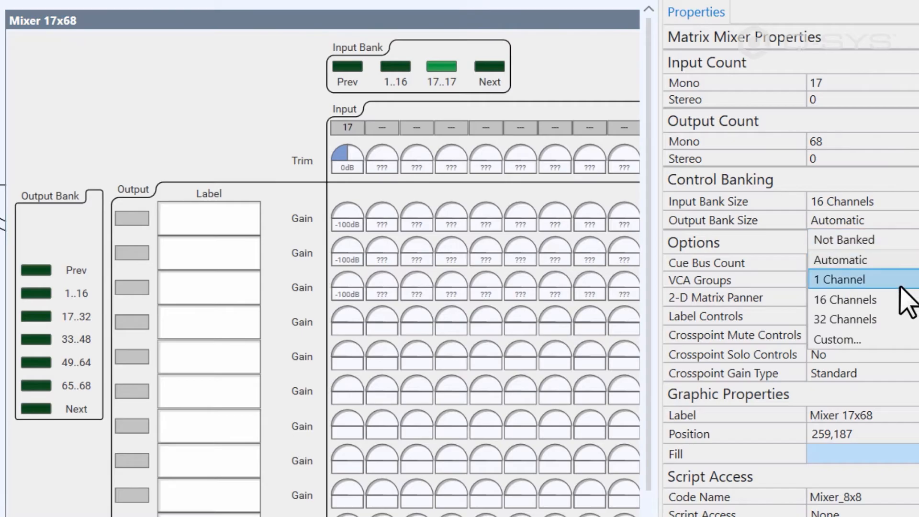
{"action": "left_click", "coordinate": [900, 320]}
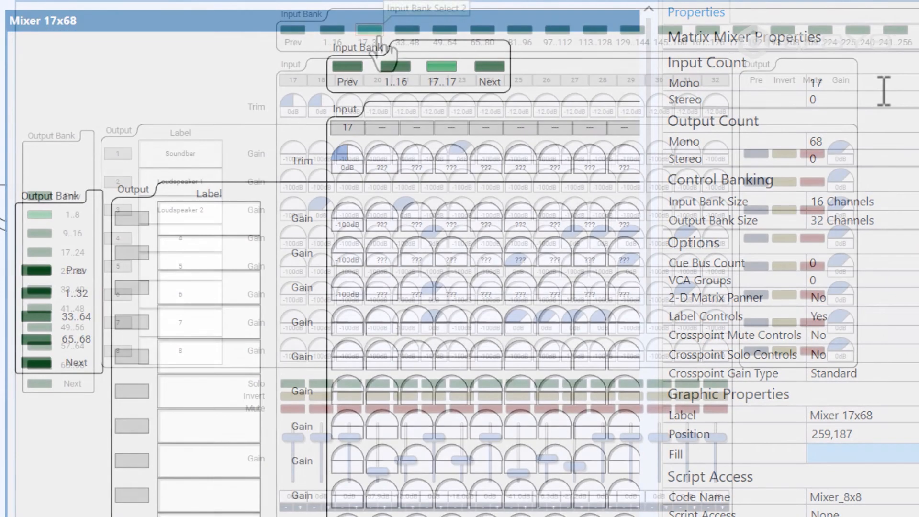
Step: View input bank 33..48 and output bank 9..16 of the large mixer, and look across its extent in the schematic
{"action": "left_click", "coordinate": [410, 32]}
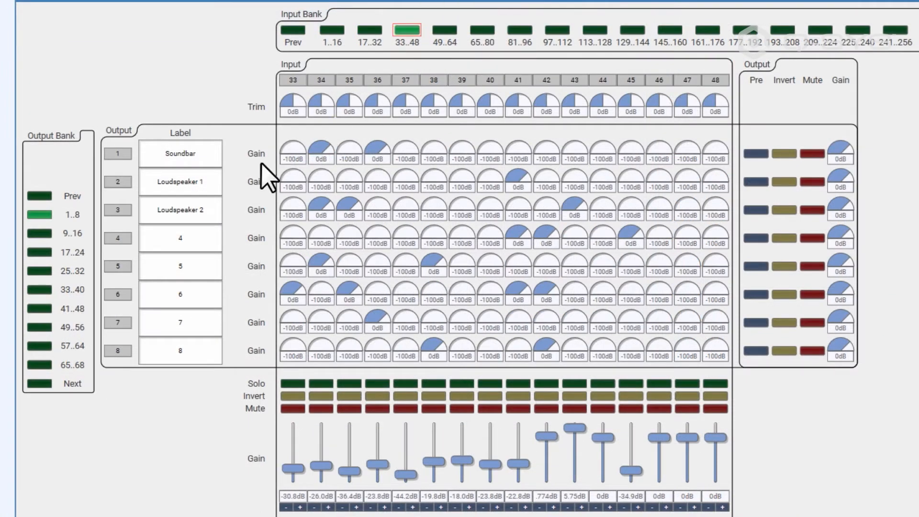
{"action": "left_click", "coordinate": [42, 234]}
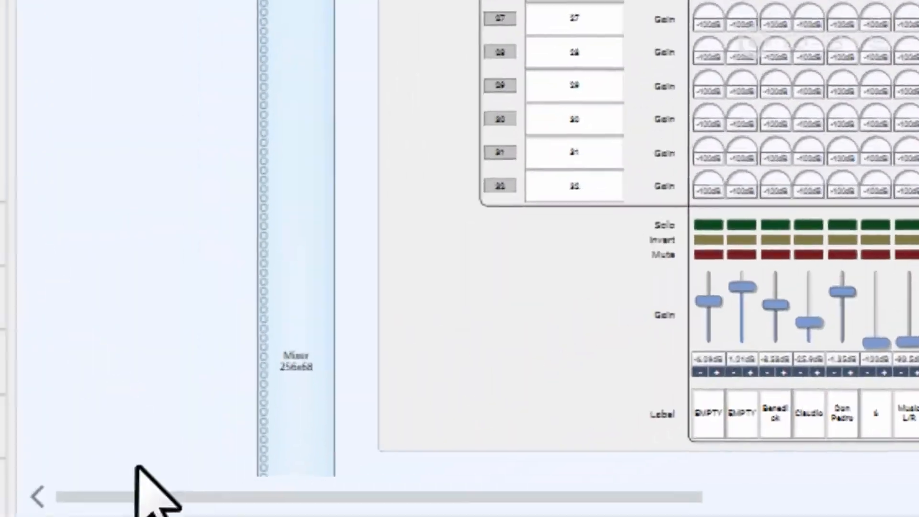
{"action": "left_click_drag", "start_coordinate": [157, 492], "coordinate": [877, 479]}
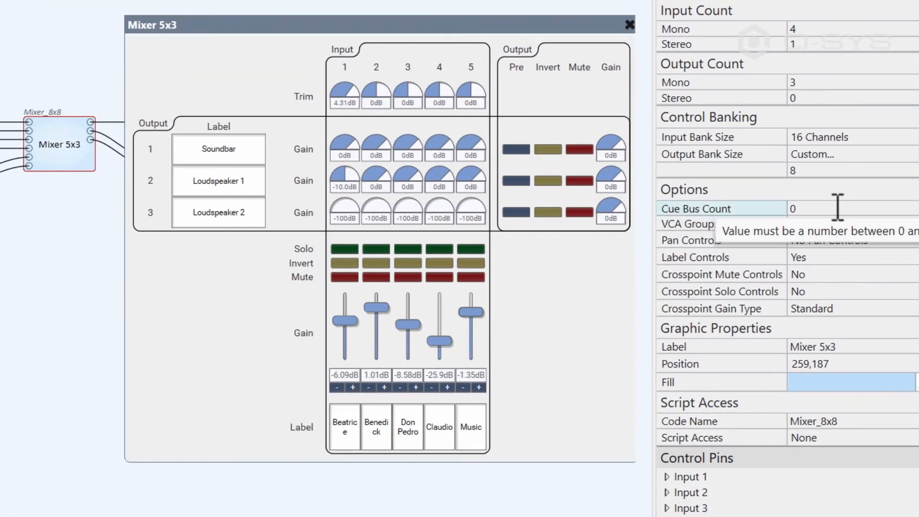
Step: Set the mixer's cue bus count to 1, send inputs 1, 2 and 4 to cue 1, and enable AFL for input 2
{"action": "left_click", "coordinate": [838, 208]}
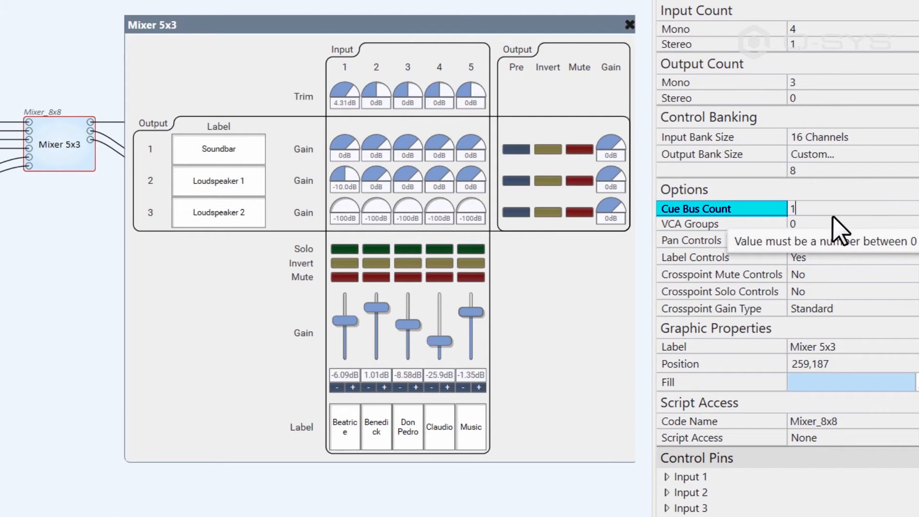
{"action": "key", "text": "Return"}
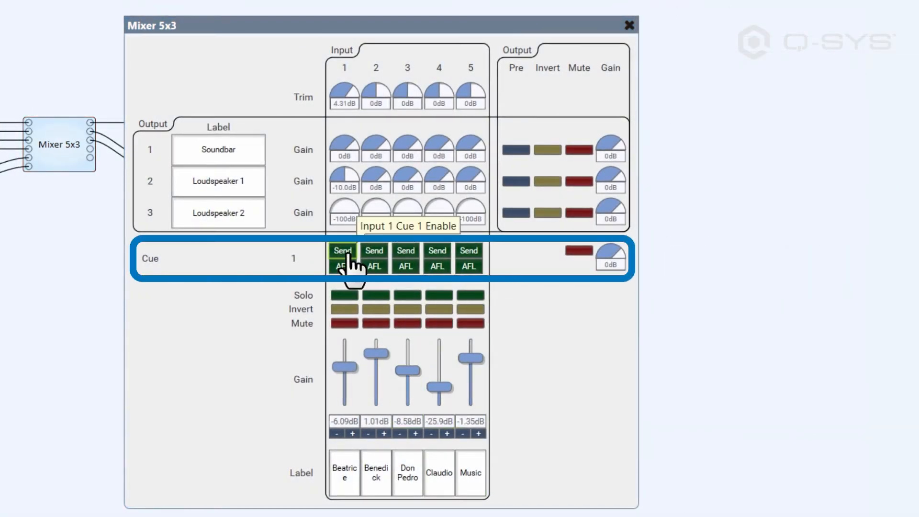
{"action": "left_click", "coordinate": [344, 252]}
{"action": "left_click", "coordinate": [375, 252]}
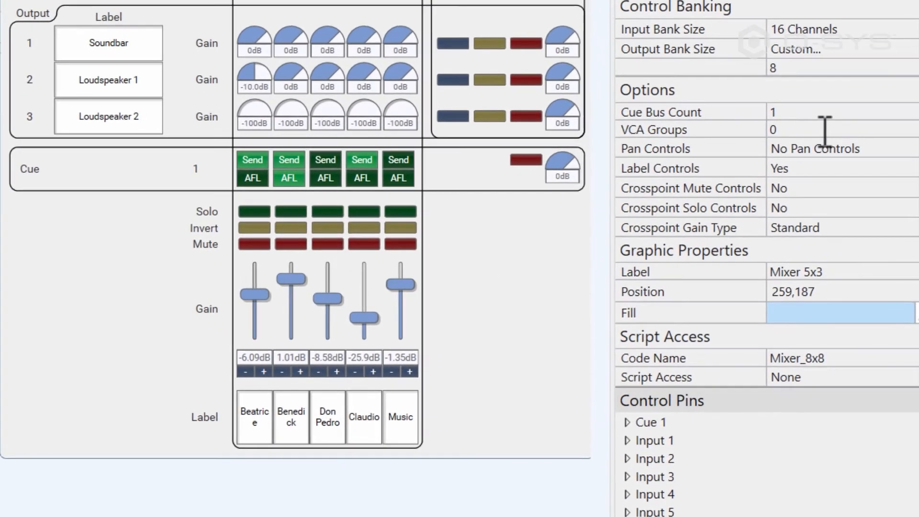
Step: Set the mixer's VCA Groups count to 1
{"action": "left_click", "coordinate": [837, 225]}
{"action": "left_click", "coordinate": [824, 130]}
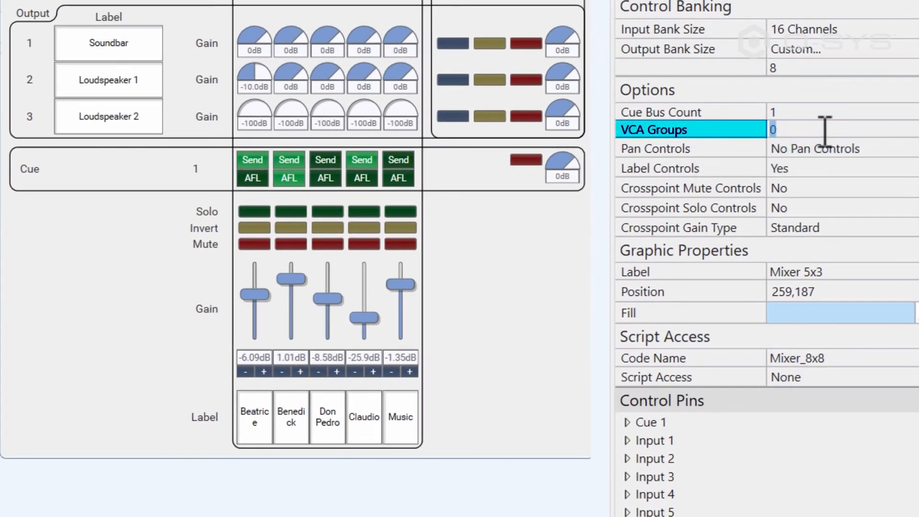
{"action": "type", "text": "1"}
{"action": "key", "text": "Return"}
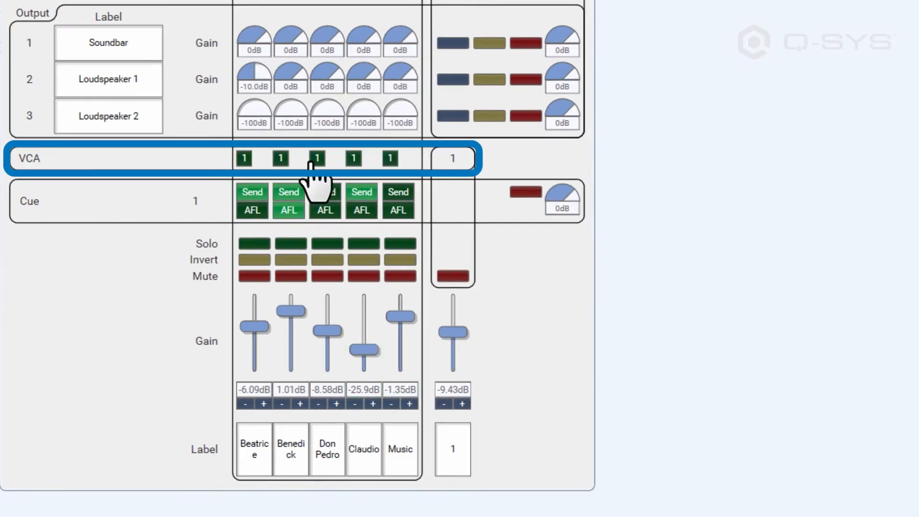
Step: Assign inputs 3, 4 and 5 to VCA group 1, lower the group's gain to about -31 dB and raise it again
{"action": "left_click", "coordinate": [314, 159]}
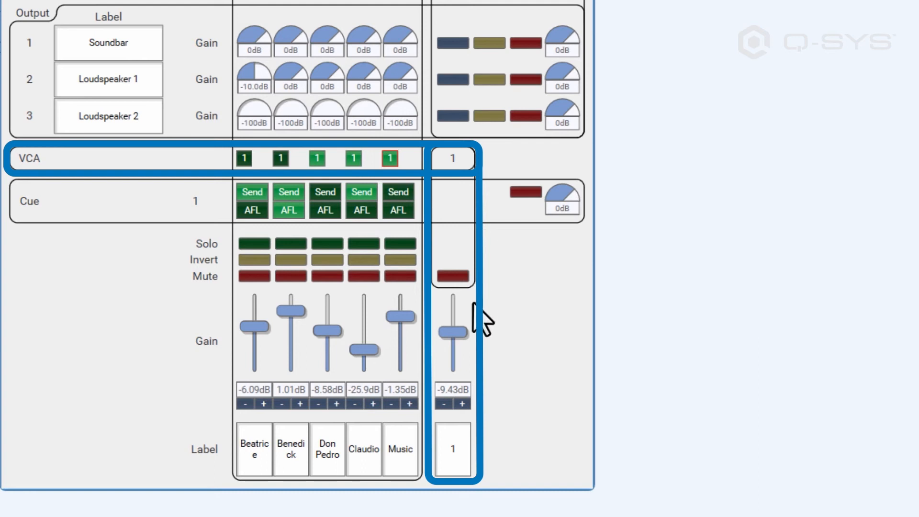
{"action": "left_click_drag", "start_coordinate": [462, 332], "coordinate": [463, 342]}
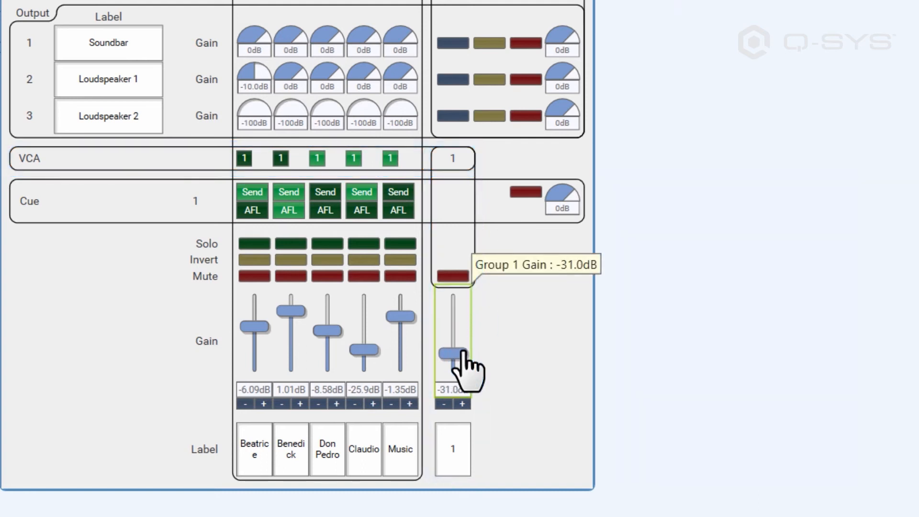
{"action": "left_click_drag", "start_coordinate": [464, 341], "coordinate": [464, 319]}
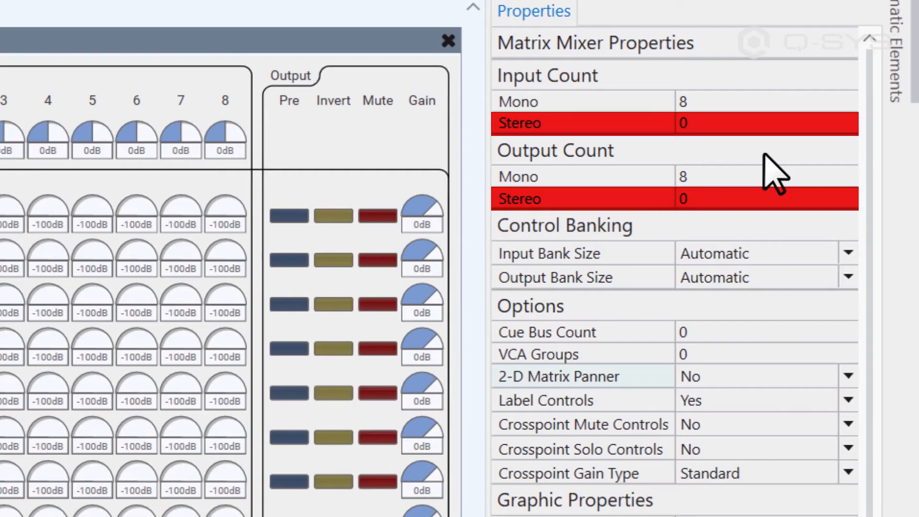
Step: Enable the 2-D Matrix Panner on the 8x8 mixer and run the design in emulation
{"action": "left_click", "coordinate": [764, 383]}
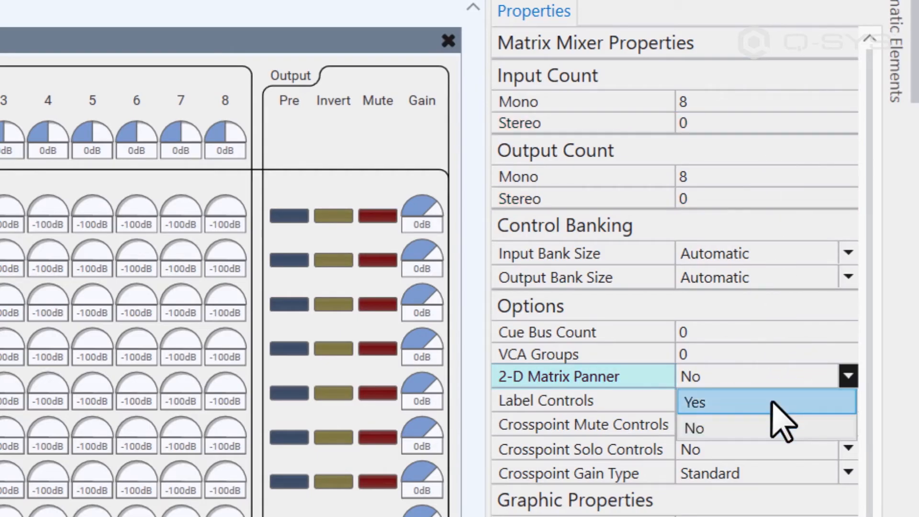
{"action": "left_click", "coordinate": [774, 403]}
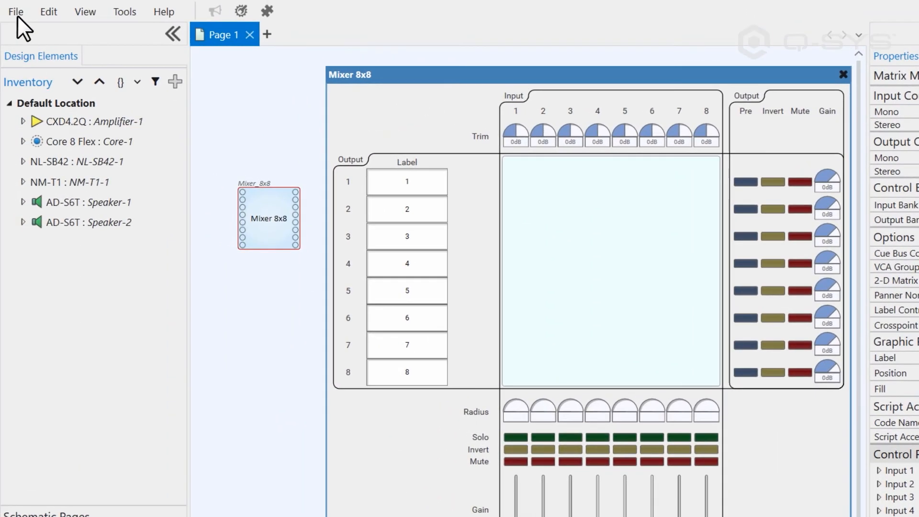
{"action": "left_click", "coordinate": [16, 13]}
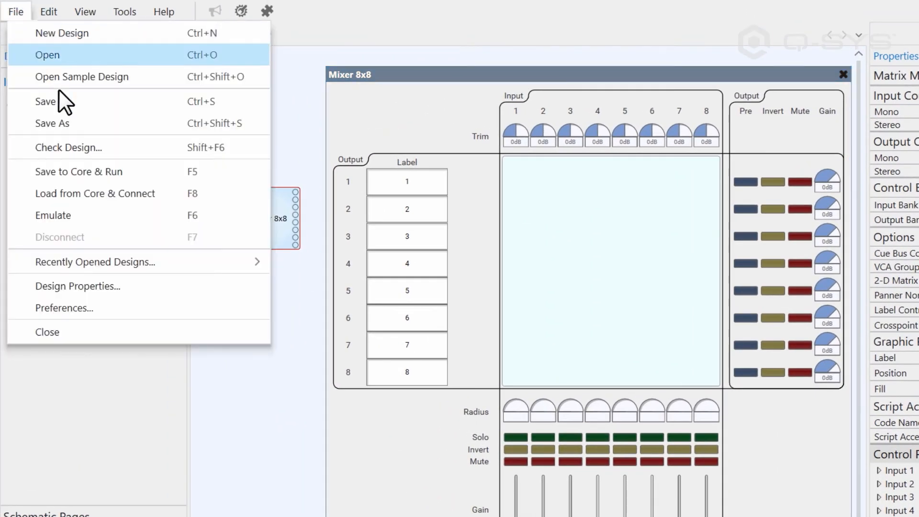
{"action": "left_click", "coordinate": [141, 216]}
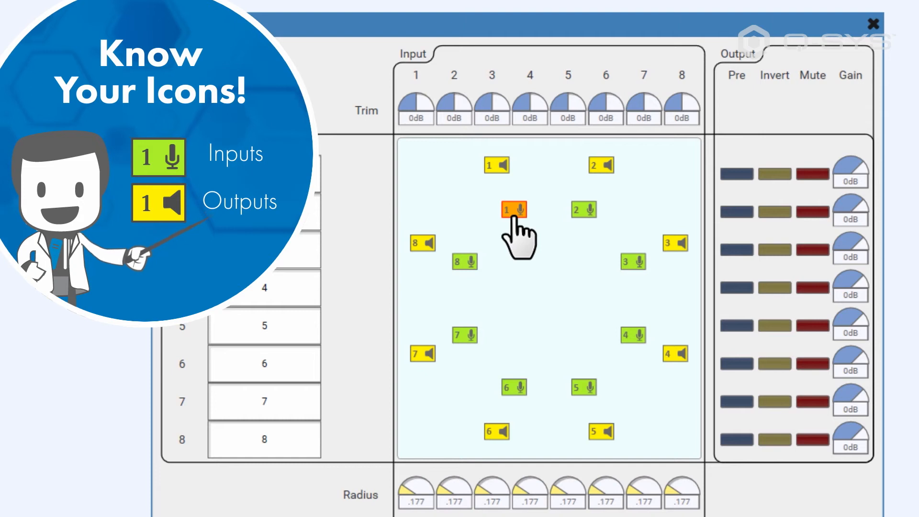
Step: Move input 1 in the 2-D panner onto output 1, across to output 2, and back towards output 1
{"action": "left_click_drag", "start_coordinate": [513, 215], "coordinate": [481, 168]}
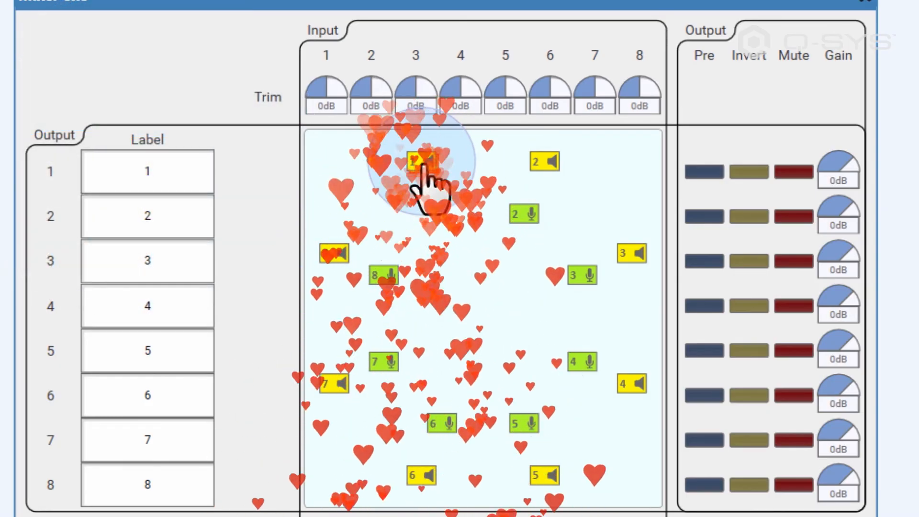
{"action": "mouse_move", "coordinate": [429, 168]}
{"action": "left_mouse_down"}
{"action": "mouse_move", "coordinate": [483, 169]}
{"action": "mouse_move", "coordinate": [433, 169]}
{"action": "left_mouse_up"}
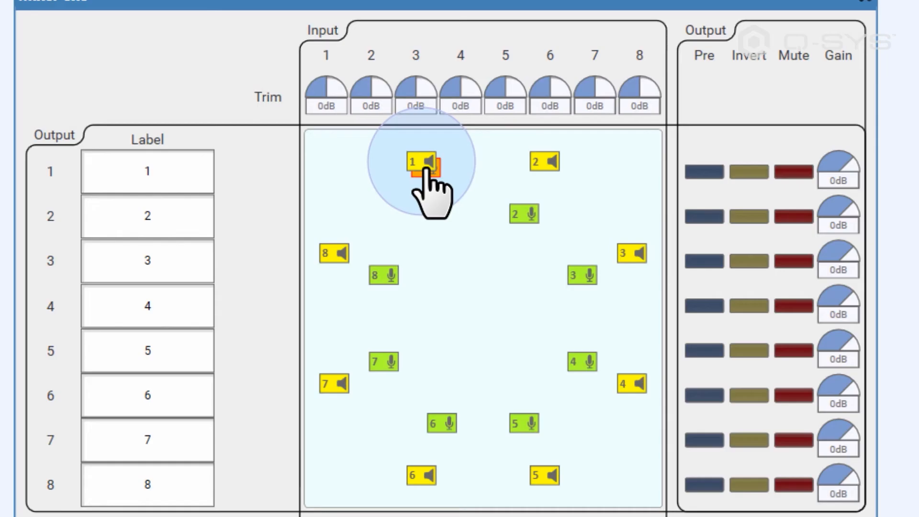
{"action": "left_click_drag", "start_coordinate": [440, 168], "coordinate": [455, 170]}
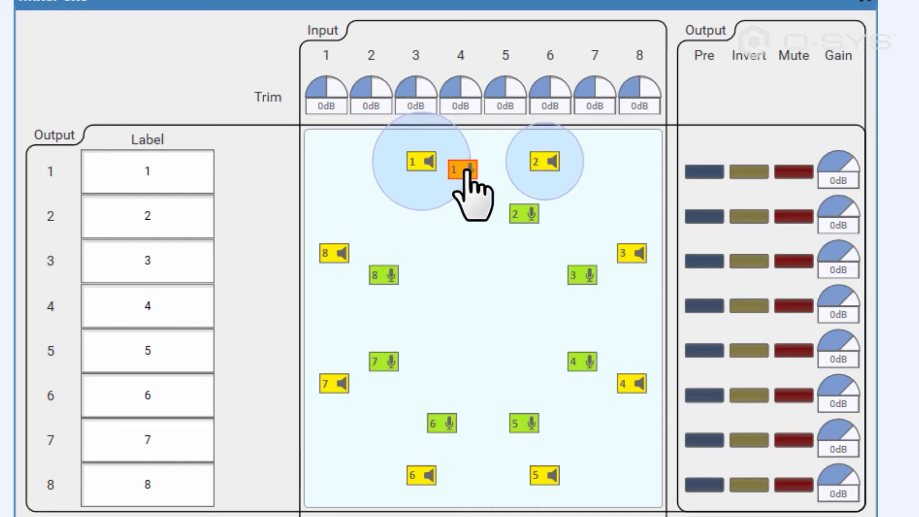
{"action": "left_click_drag", "start_coordinate": [502, 168], "coordinate": [539, 171]}
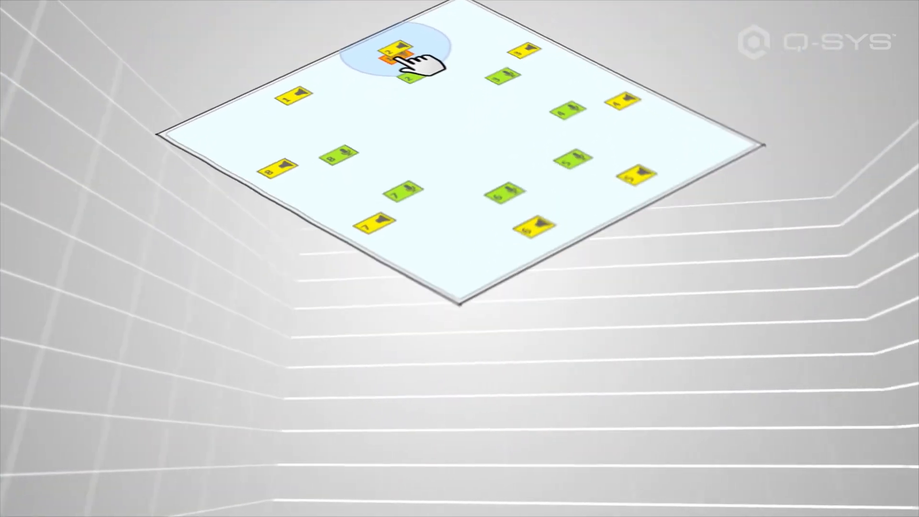
{"action": "left_click_drag", "start_coordinate": [397, 59], "coordinate": [342, 102]}
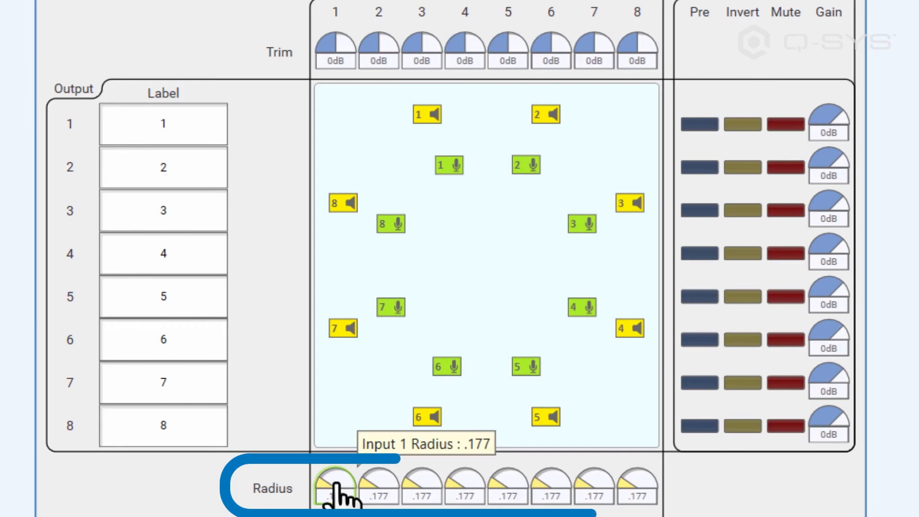
Step: Set input 1's radius to .687 and reposition input 1 slightly within the 2-D panner
{"action": "left_click_drag", "start_coordinate": [335, 484], "coordinate": [348, 486]}
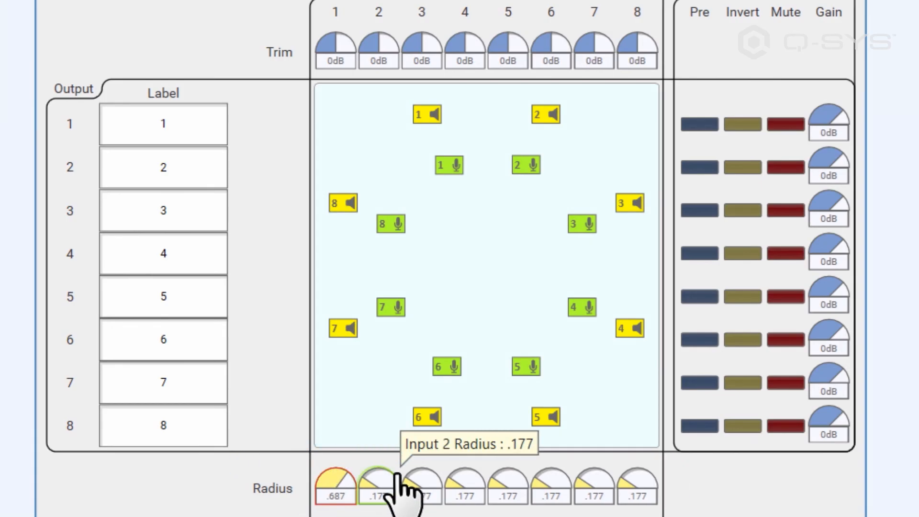
{"action": "mouse_move", "coordinate": [451, 174]}
{"action": "left_mouse_down"}
{"action": "mouse_move", "coordinate": [506, 157]}
{"action": "mouse_move", "coordinate": [625, 187]}
{"action": "mouse_move", "coordinate": [642, 259]}
{"action": "mouse_move", "coordinate": [551, 357]}
{"action": "mouse_move", "coordinate": [411, 373]}
{"action": "mouse_move", "coordinate": [345, 297]}
{"action": "mouse_move", "coordinate": [372, 197]}
{"action": "mouse_move", "coordinate": [458, 165]}
{"action": "left_mouse_up"}
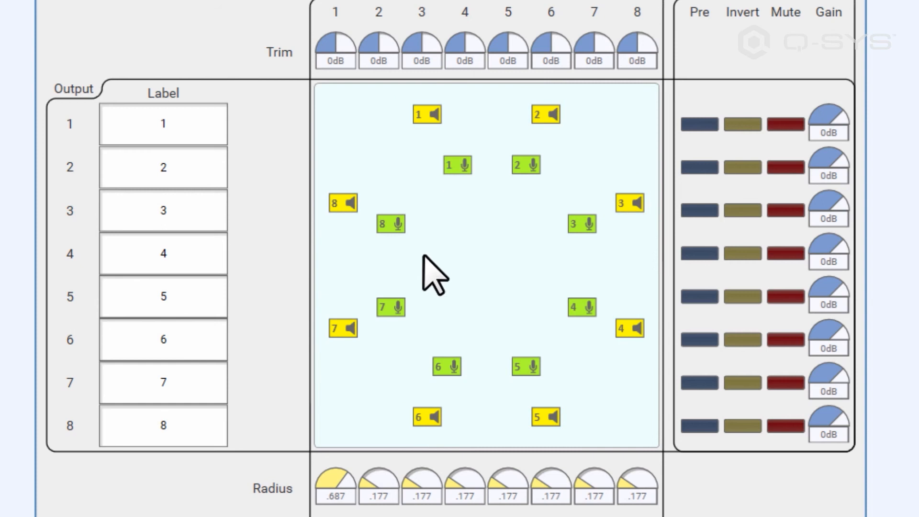
Step: Set input 1's radius to .061 and move input 1 around the panner past output 8 and on towards output 6
{"action": "left_click_drag", "start_coordinate": [335, 492], "coordinate": [268, 496]}
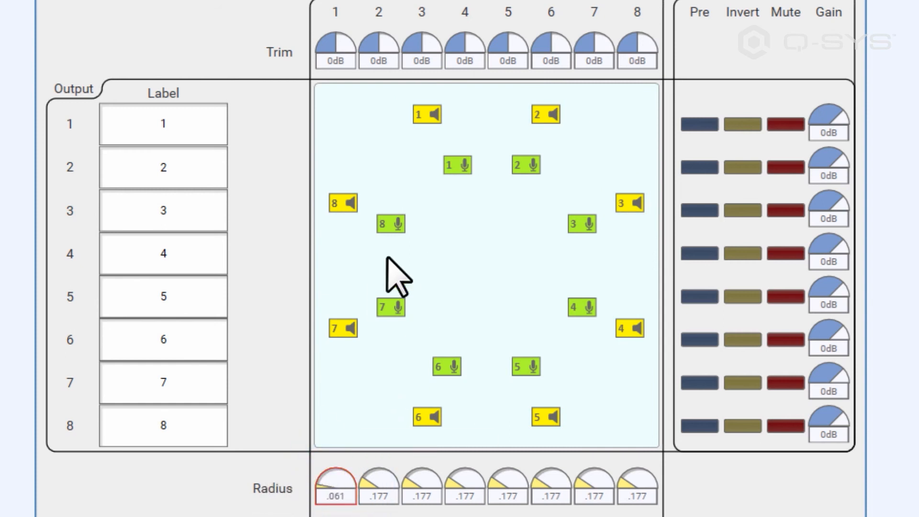
{"action": "left_click_drag", "start_coordinate": [456, 172], "coordinate": [363, 192]}
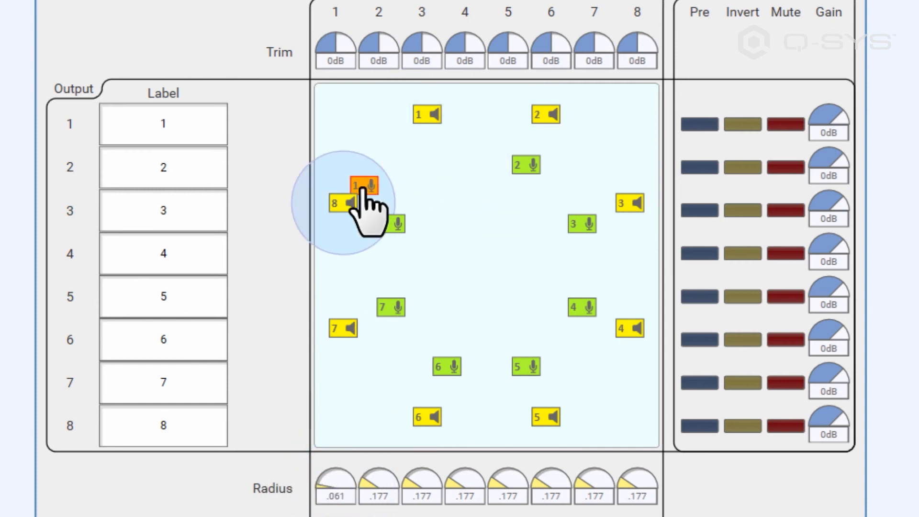
{"action": "left_click_drag", "start_coordinate": [354, 311], "coordinate": [425, 401]}
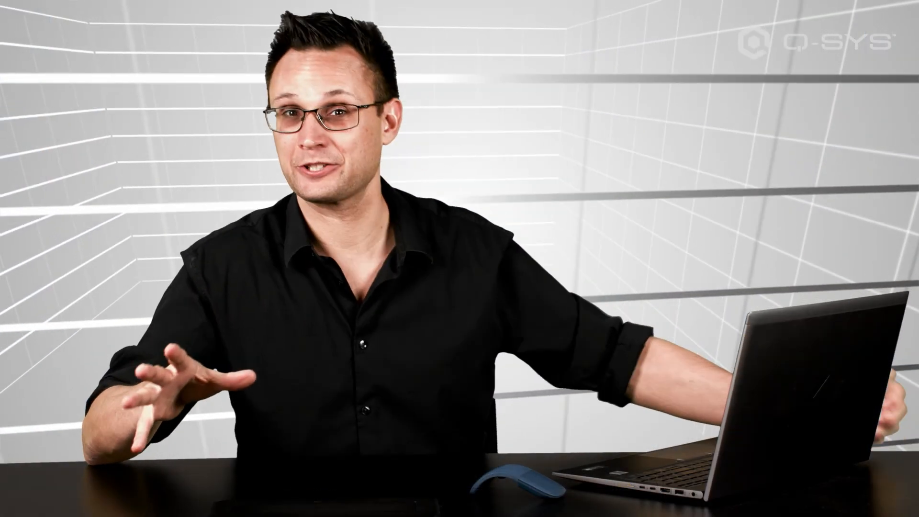